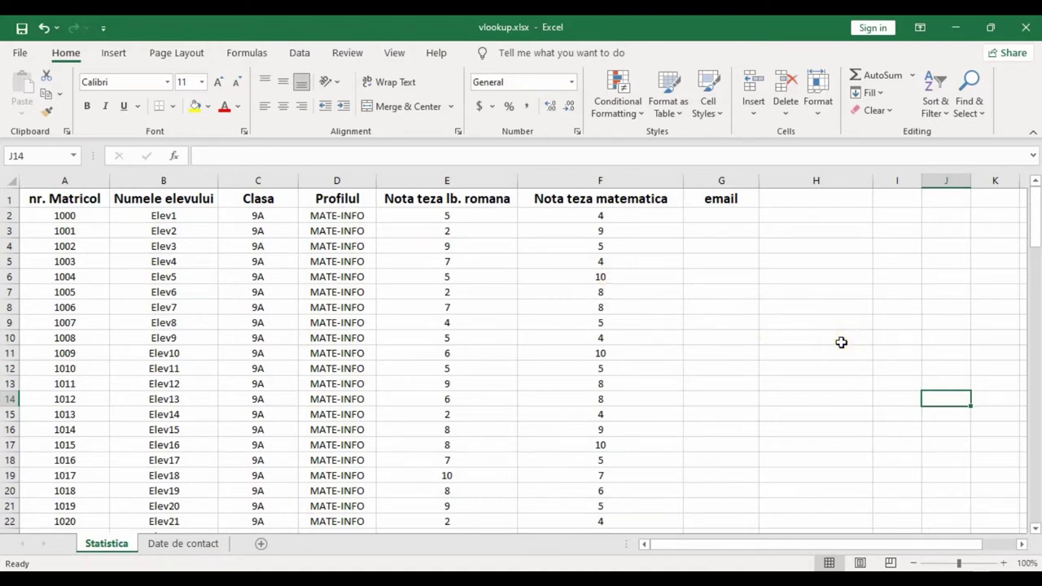
# Glance at the Date de contact sheet's student contacts, then return to Statistica.
pyautogui.press('Left')
pyautogui.press('Left')
pyautogui.press('Left')
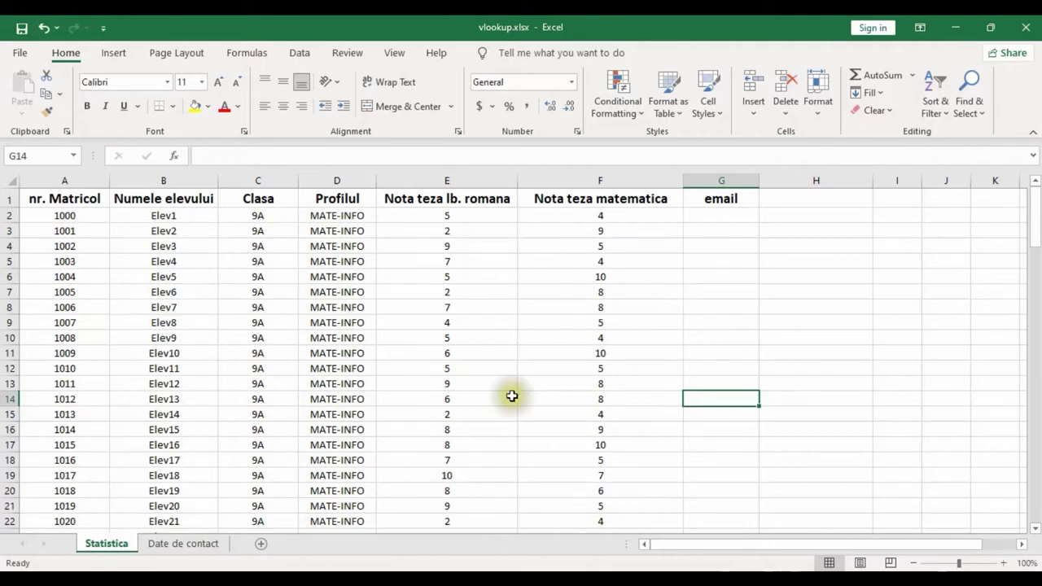
pyautogui.click(203, 546)
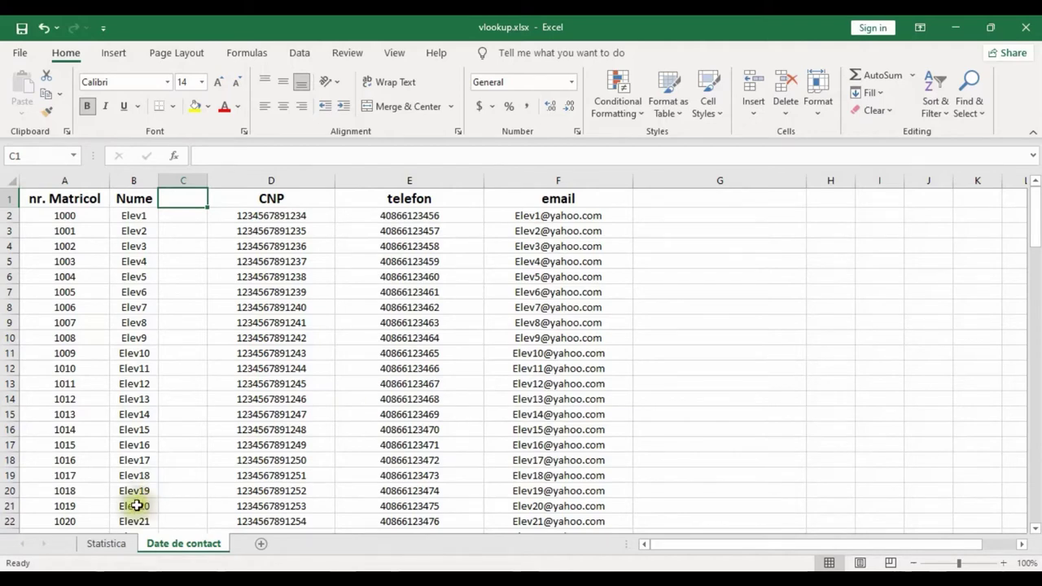
pyautogui.click(105, 543)
# Copy matricol 1114 from cell A116 on the Statistica sheet.
pyautogui.scroll(-5, 58, 420)
pyautogui.scroll(-12, 80, 424)
pyautogui.scroll(-5, 81, 424)
pyautogui.scroll(-6, 83, 425)
pyautogui.scroll(-5, 83, 425)
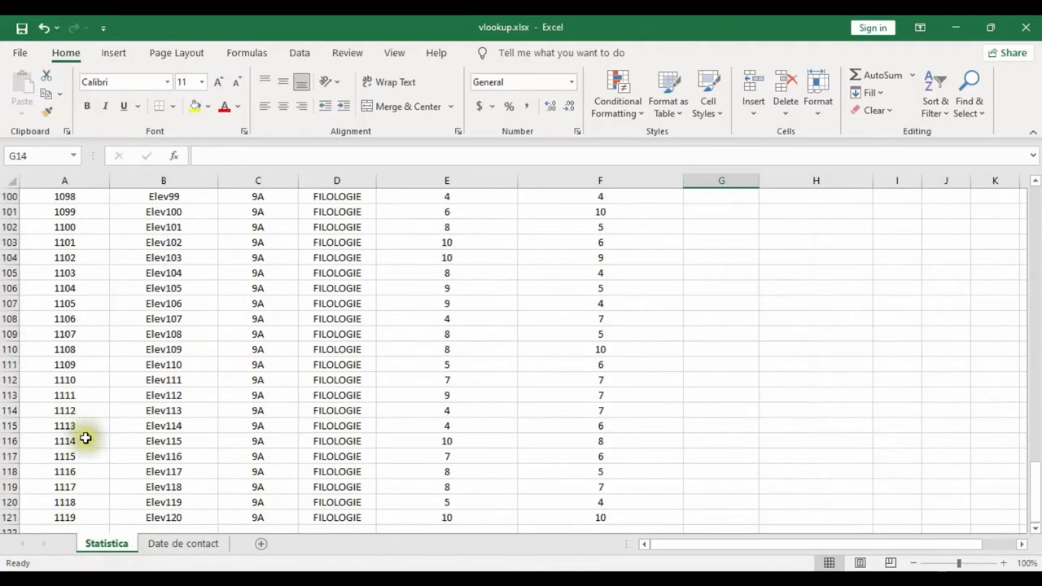
pyautogui.click(71, 441)
pyautogui.hotkey('ctrl', 'c')
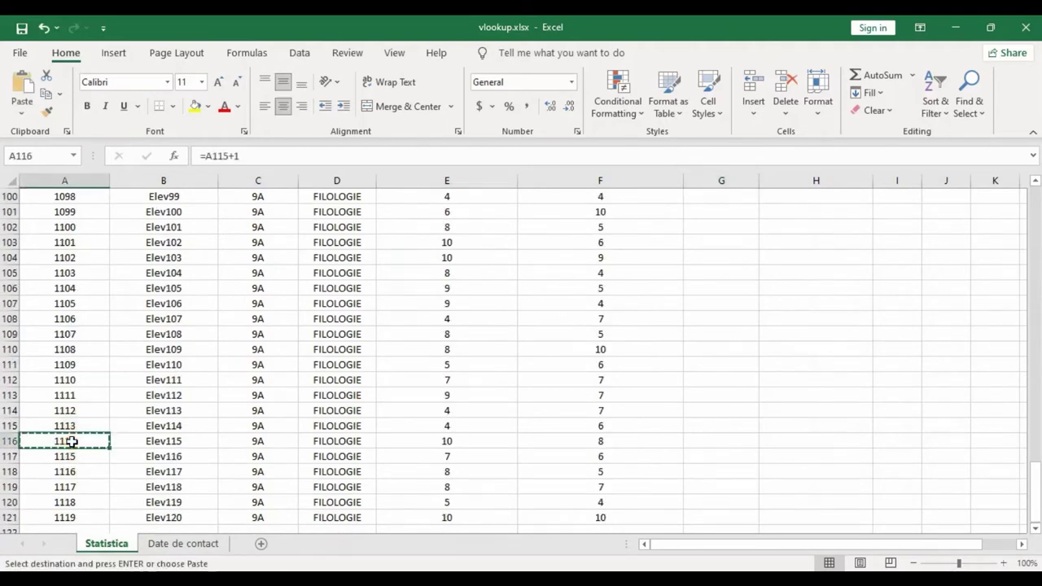
# Find 1114 on Date de contact, then go back to Statistica's cell G2.
pyautogui.click(171, 543)
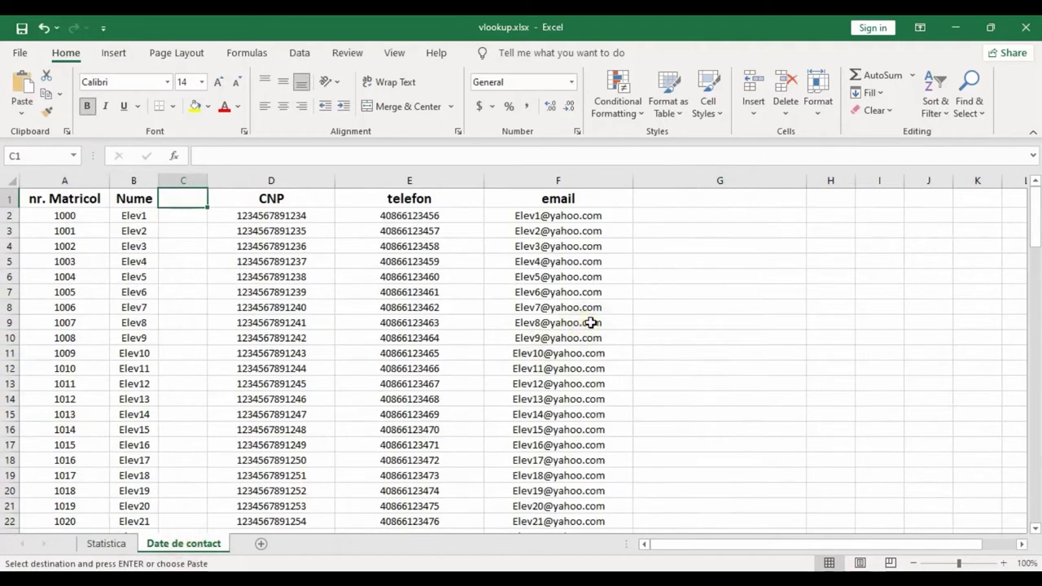
pyautogui.hotkey('ctrl', 'f')
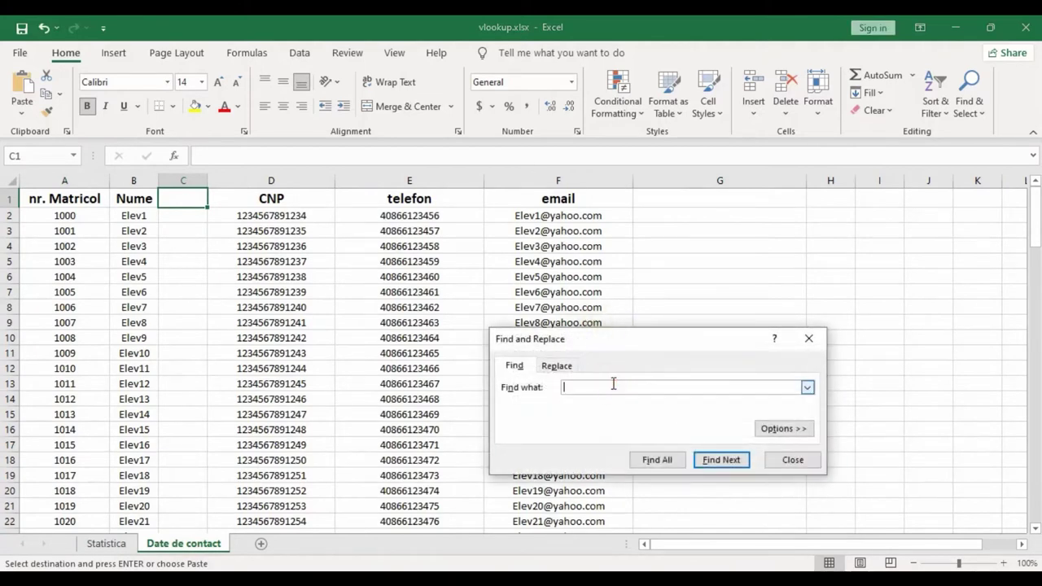
pyautogui.click(611, 386)
pyautogui.hotkey('ctrl', 'v')
pyautogui.click(645, 458)
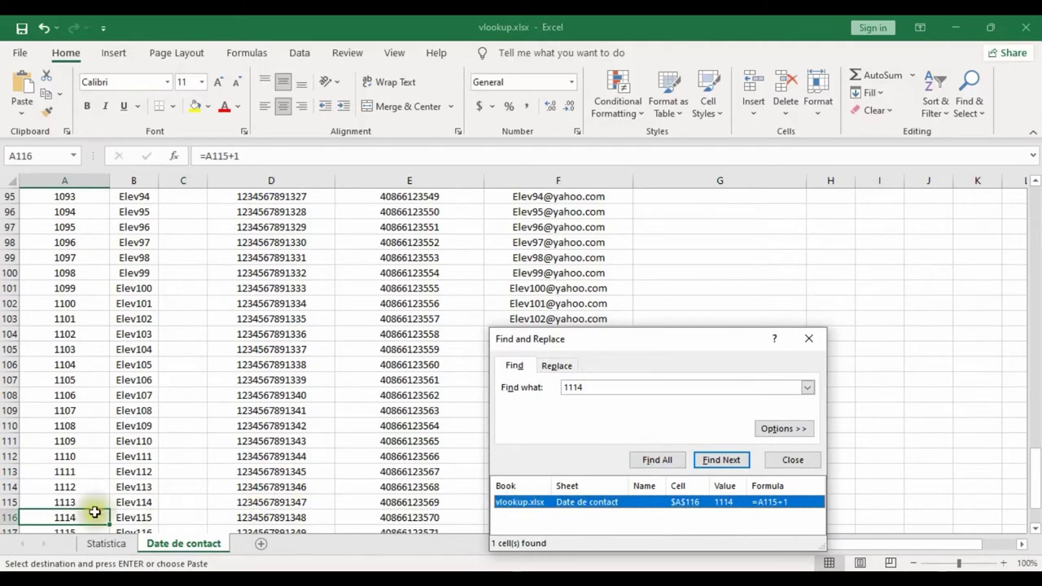
pyautogui.click(7, 518)
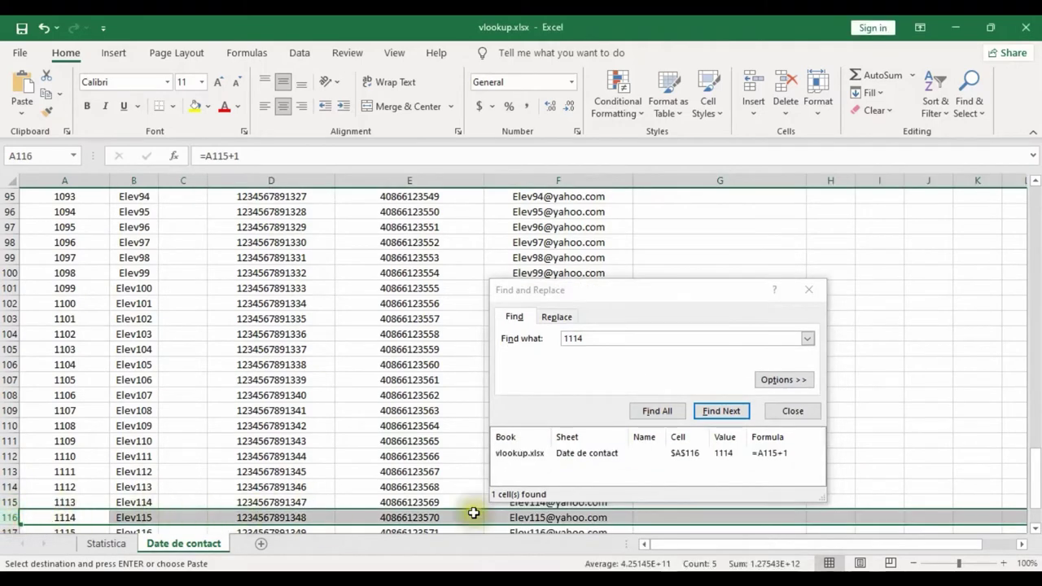
pyautogui.click(808, 289)
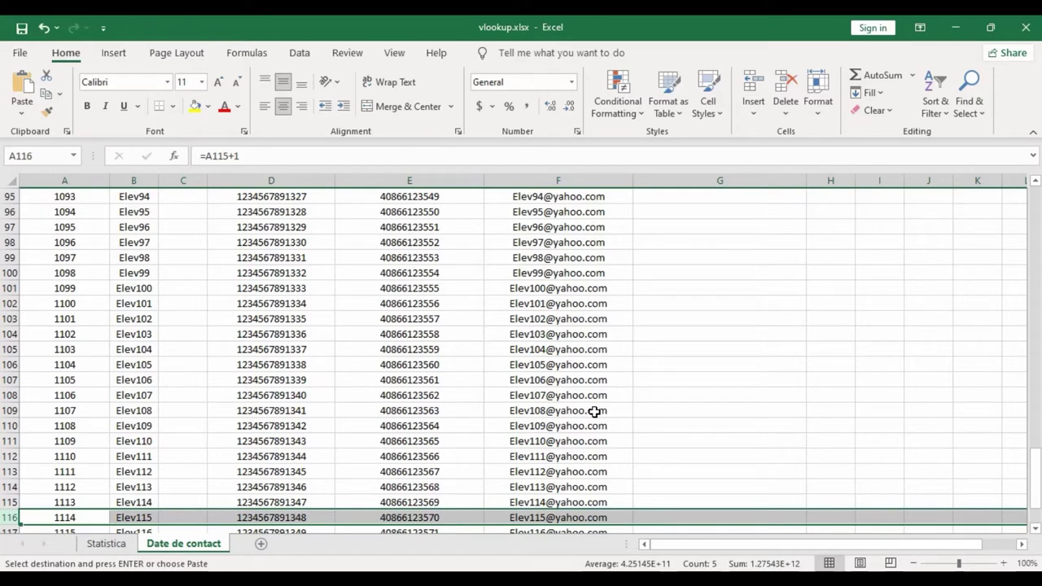
pyautogui.press('Escape')
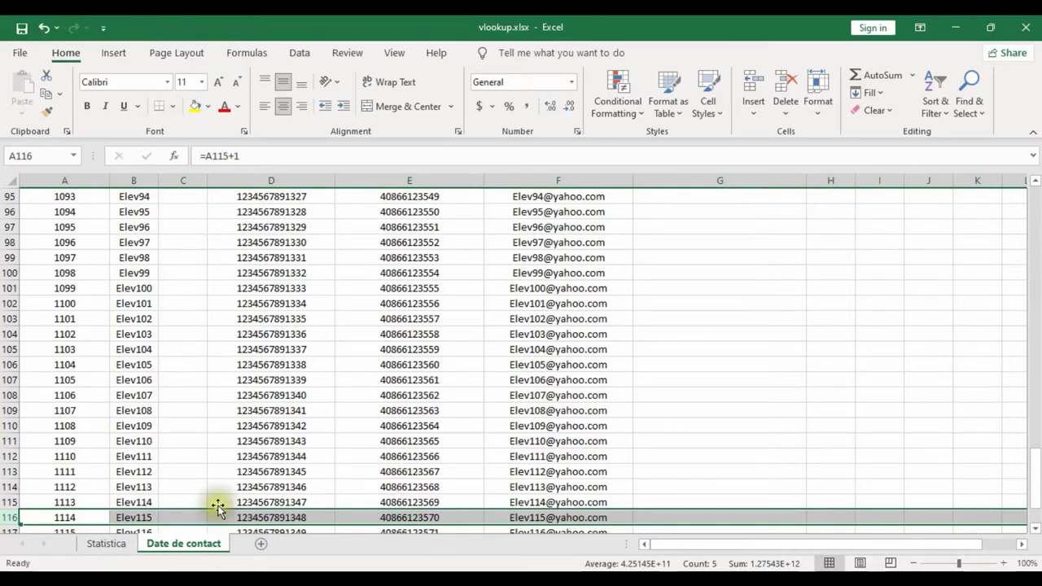
pyautogui.click(104, 544)
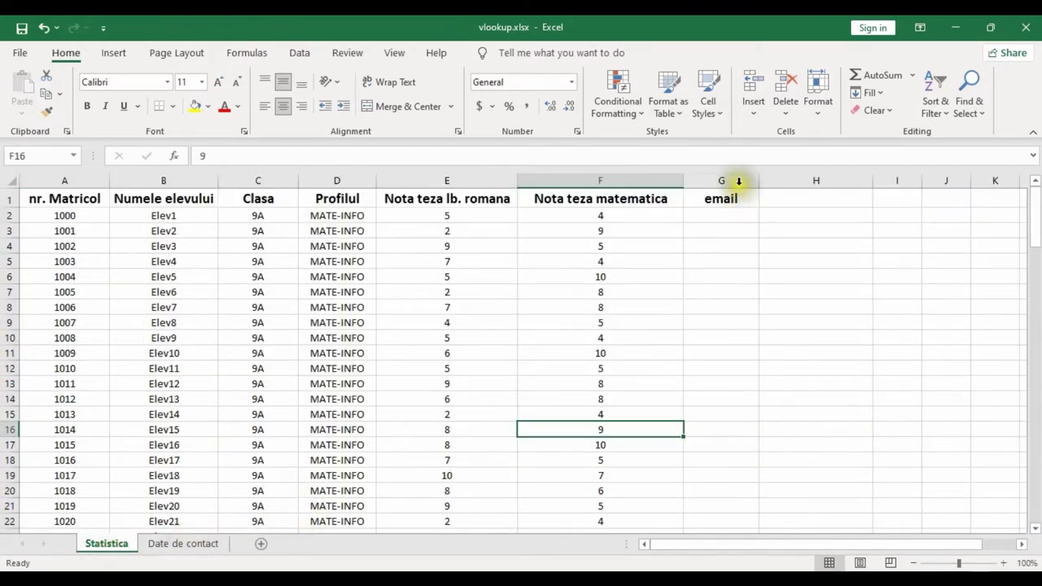
pyautogui.click(725, 215)
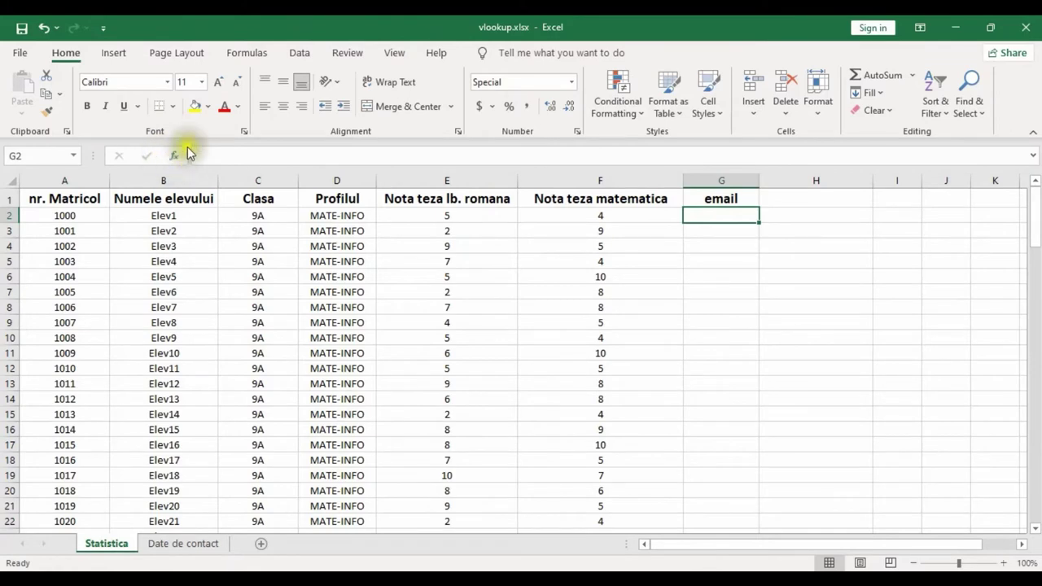
# Insert the VLOOKUP function into G2 through the function search.
pyautogui.click(177, 157)
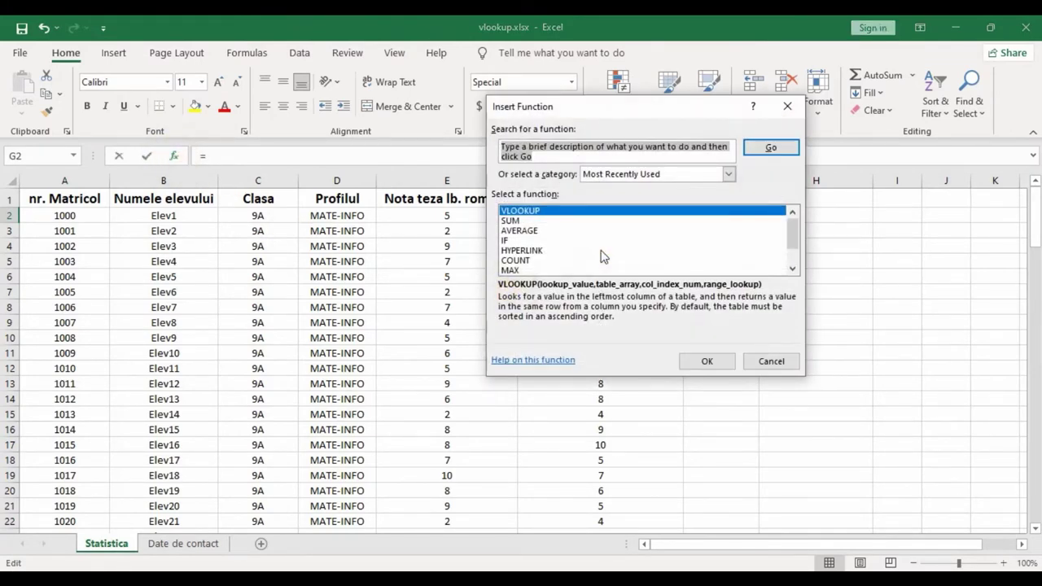
pyautogui.click(585, 156)
pyautogui.click(541, 155)
pyautogui.write('vlookup')
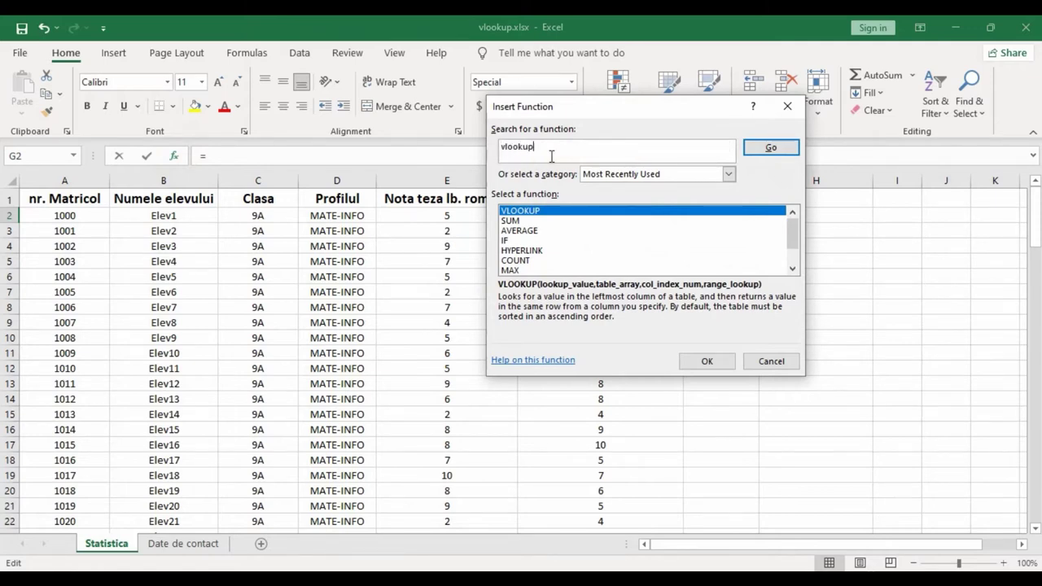
pyautogui.press('Return')
pyautogui.click(529, 211)
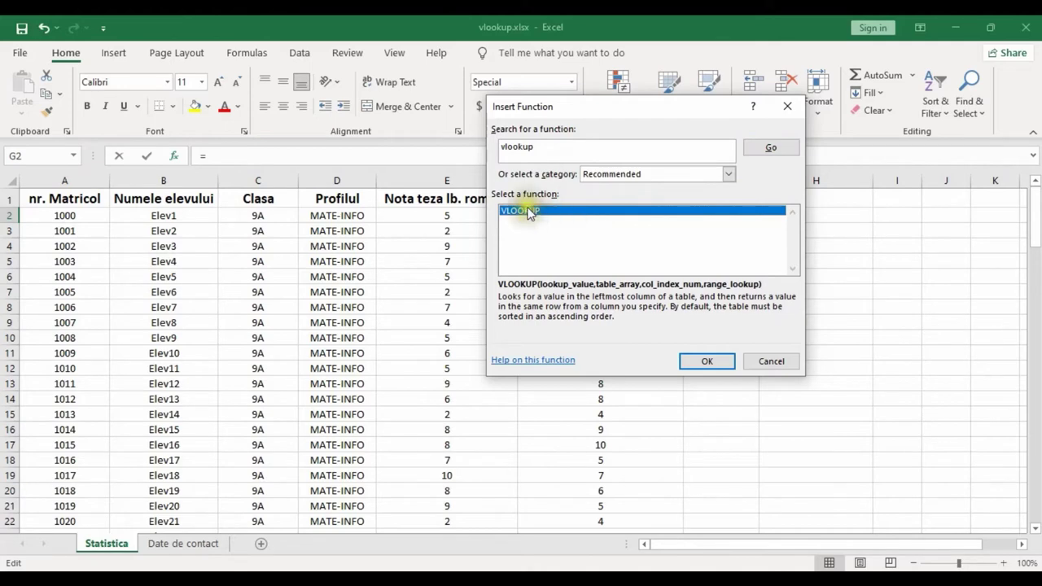
pyautogui.click(705, 361)
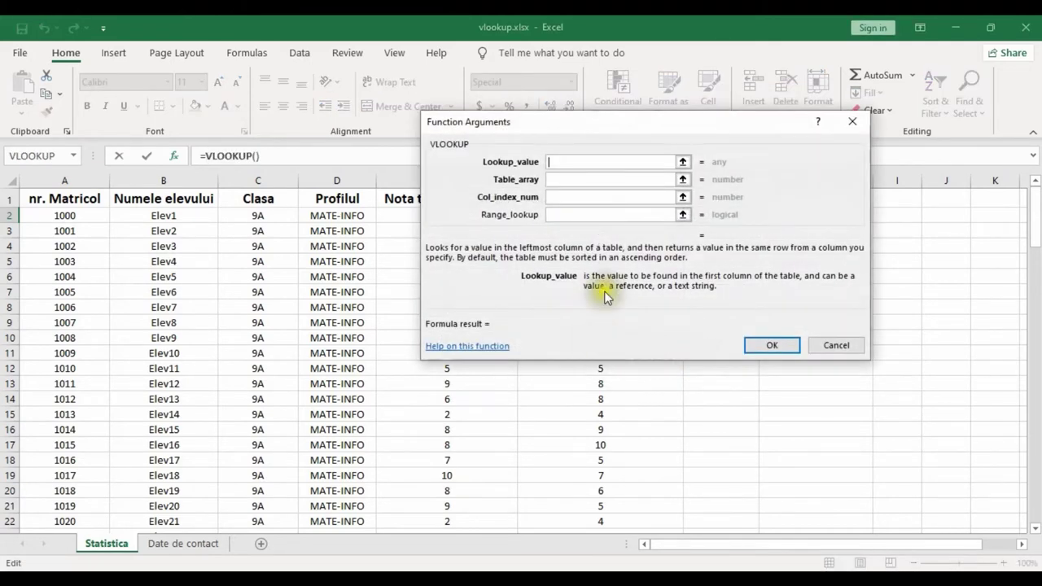
# Set VLOOKUP's Lookup_value to cell A2, student matricol 1000.
pyautogui.moveTo(589, 127); pyautogui.dragTo(627, 166)
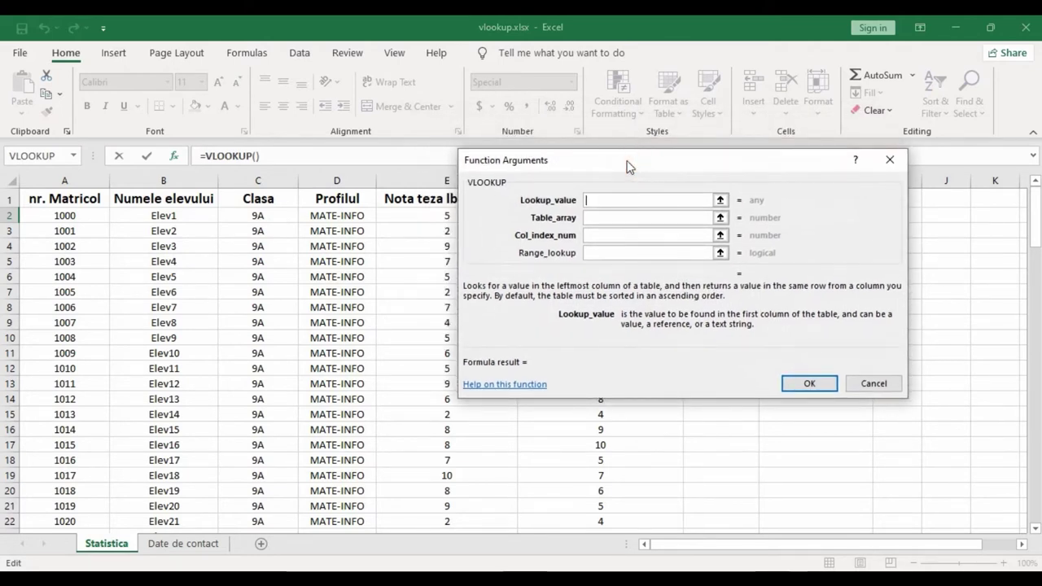
pyautogui.click(630, 190)
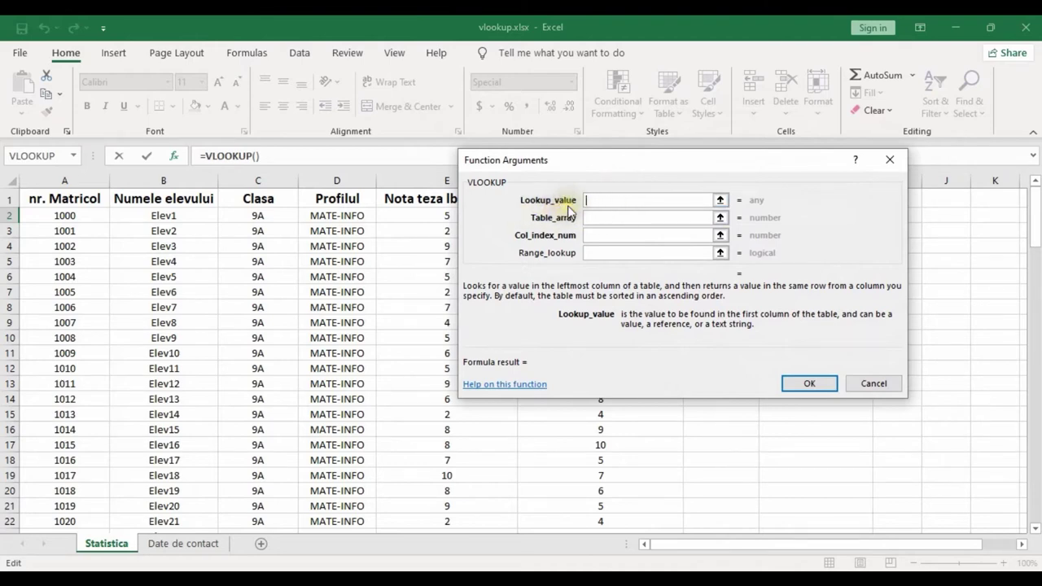
pyautogui.moveTo(602, 162); pyautogui.dragTo(655, 117)
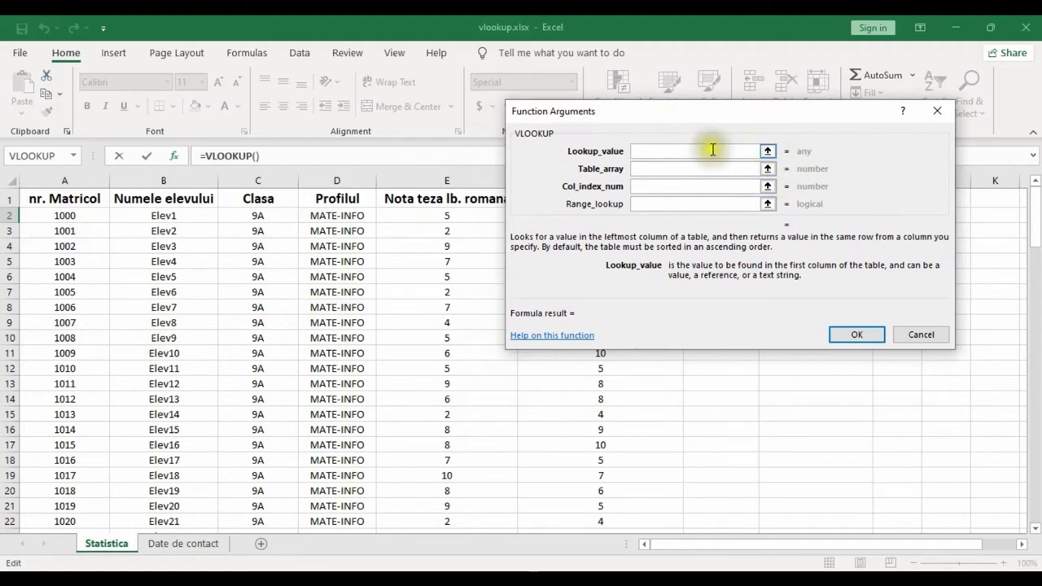
pyautogui.click(768, 152)
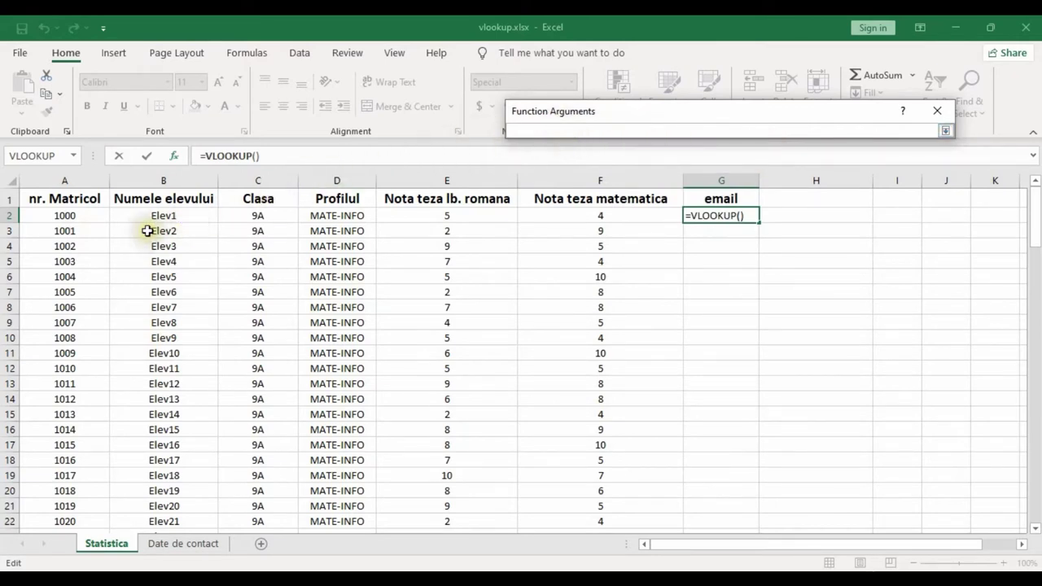
pyautogui.click(65, 216)
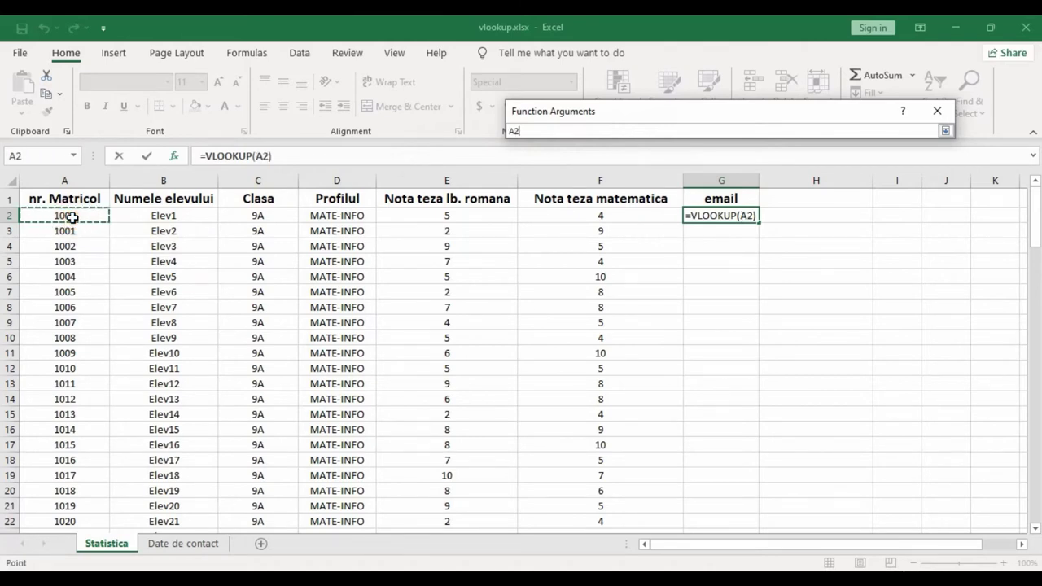
pyautogui.click(87, 218)
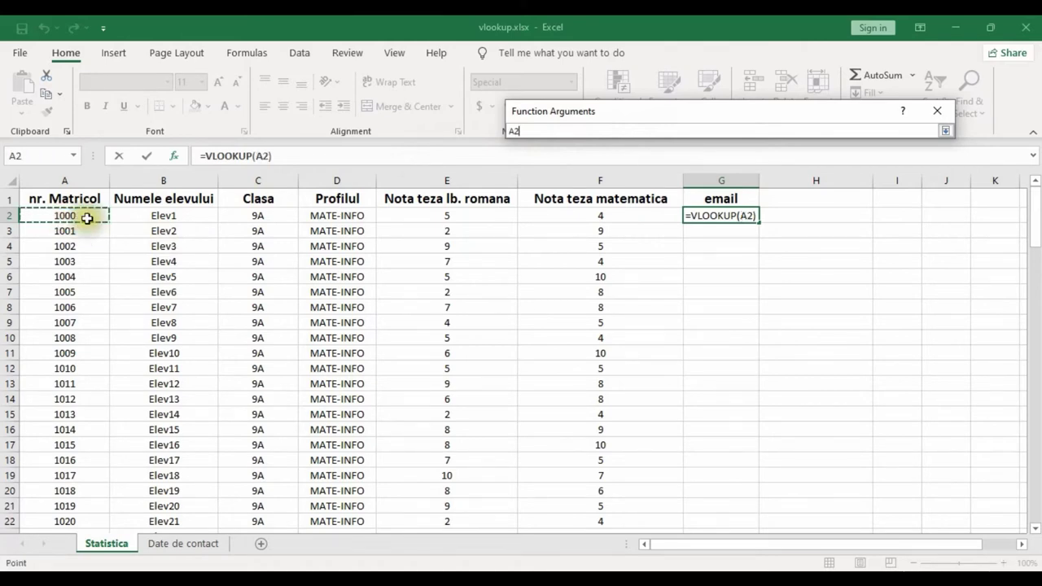
pyautogui.click(948, 132)
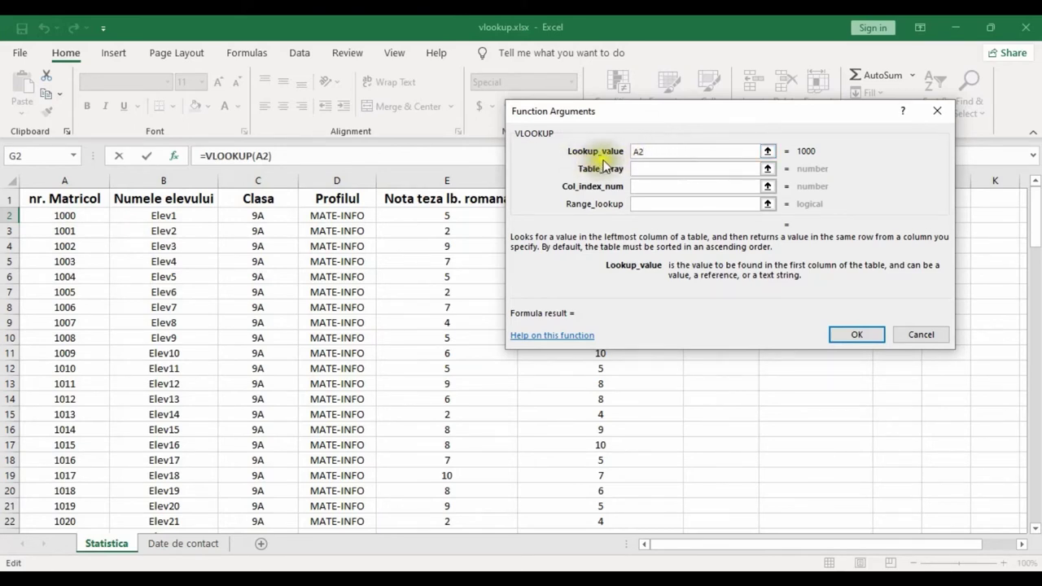
pyautogui.click(656, 151)
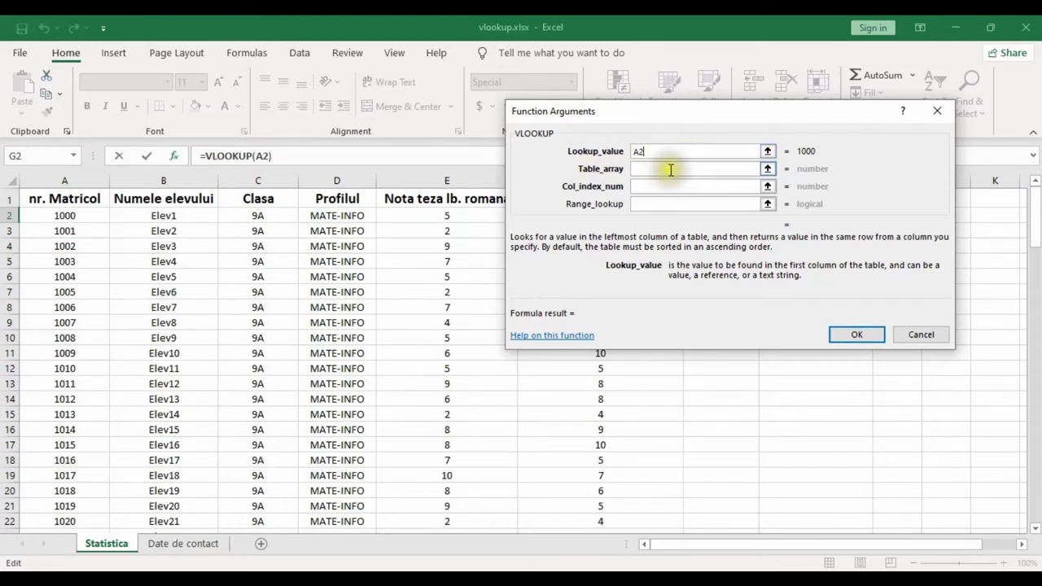
# Select columns A to F of Date de contact as the VLOOKUP Table_array.
pyautogui.click(769, 170)
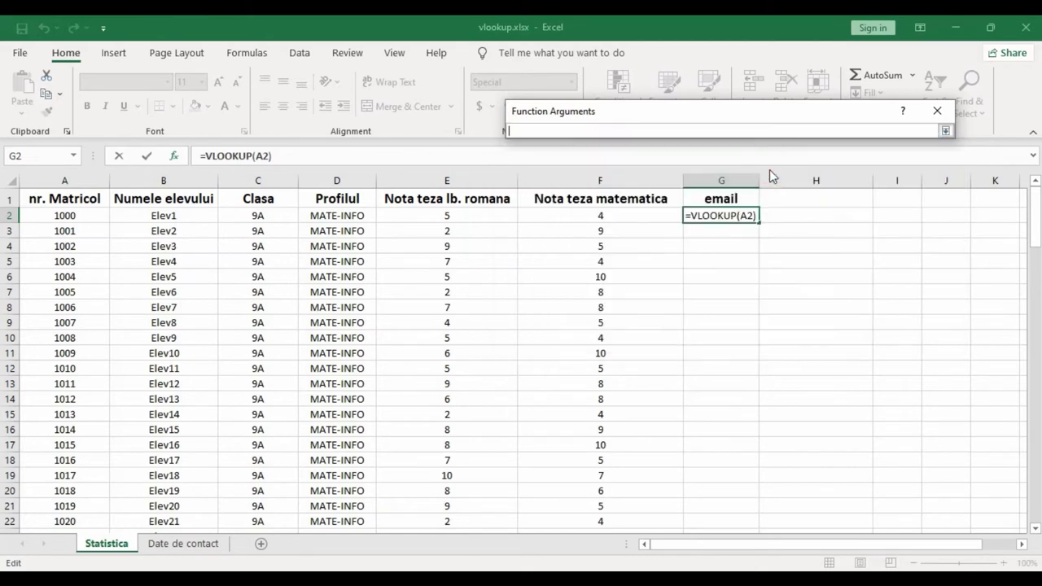
pyautogui.click(193, 551)
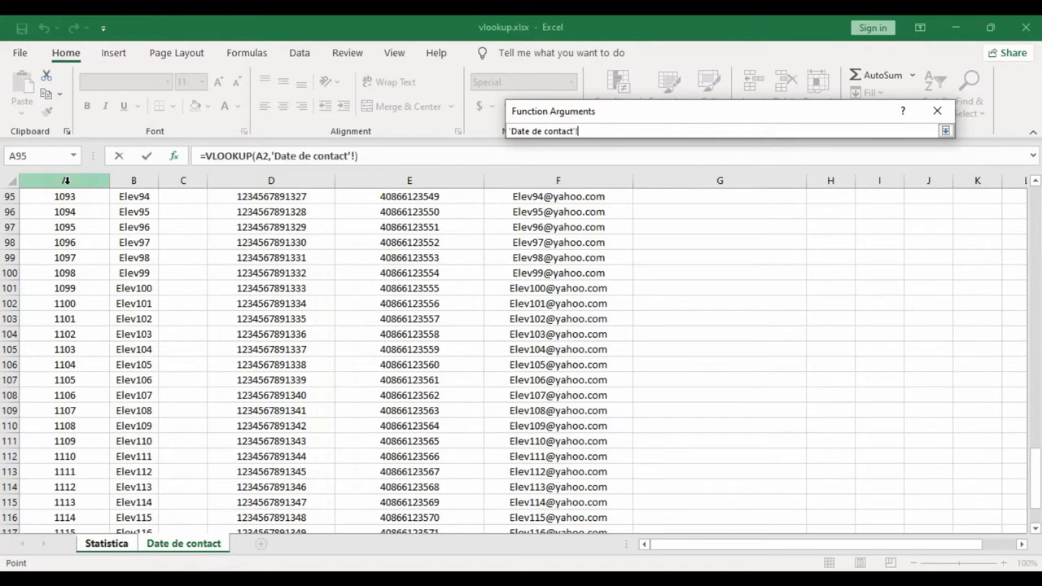
pyautogui.moveTo(65, 180); pyautogui.dragTo(197, 182)
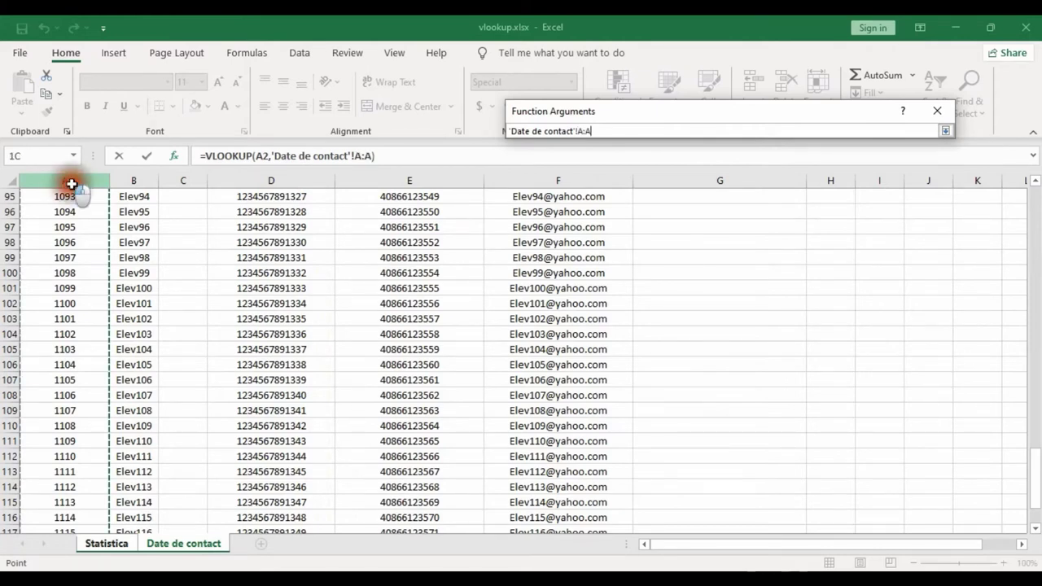
pyautogui.moveTo(197, 183); pyautogui.dragTo(560, 182)
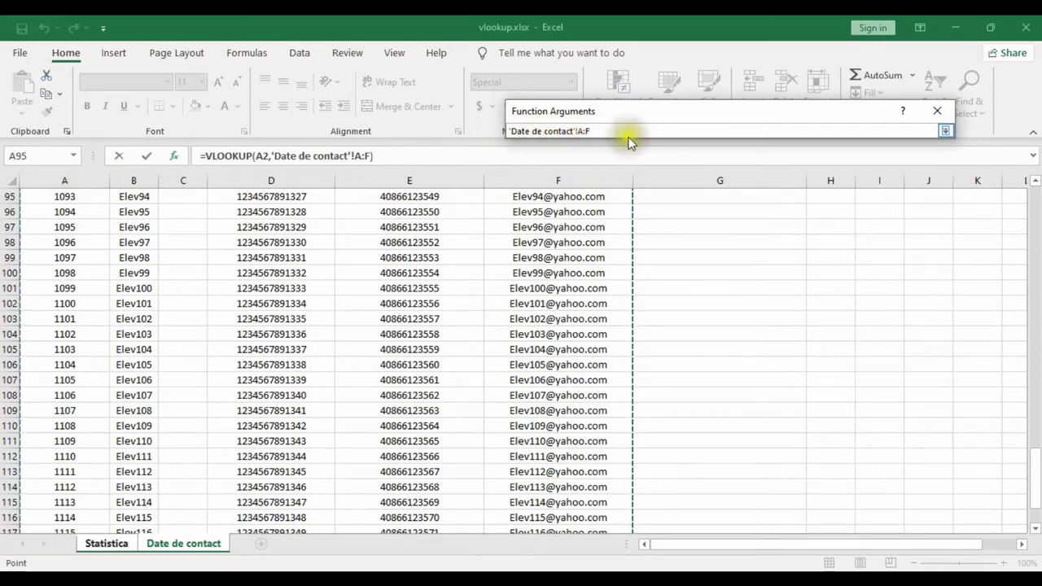
pyautogui.click(944, 131)
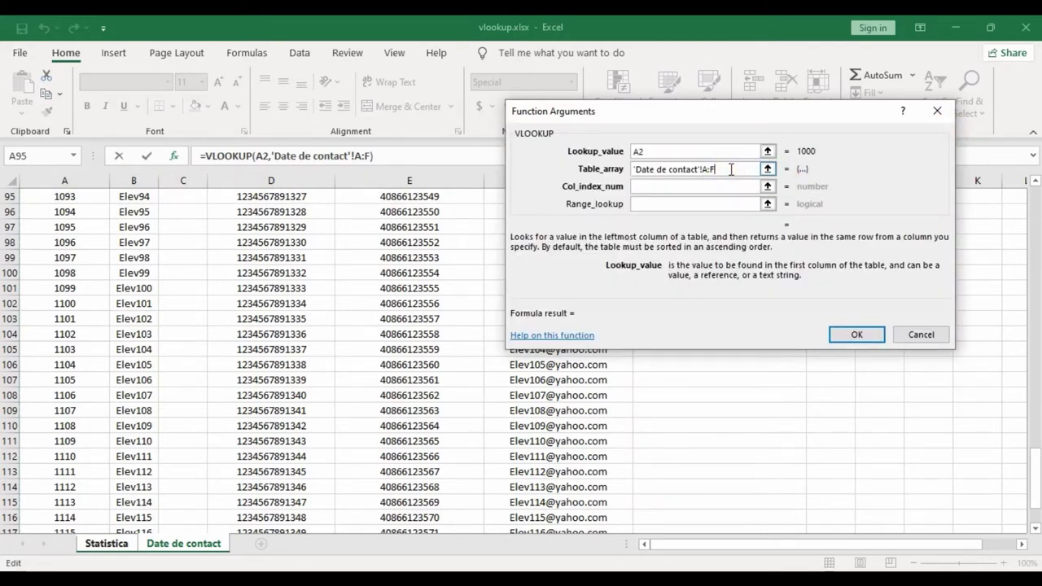
# Reposition the expanded arguments dialog showing A2 and 'Date de contact'!A:F.
pyautogui.click(680, 186)
pyautogui.moveTo(664, 112); pyautogui.dragTo(727, 103)
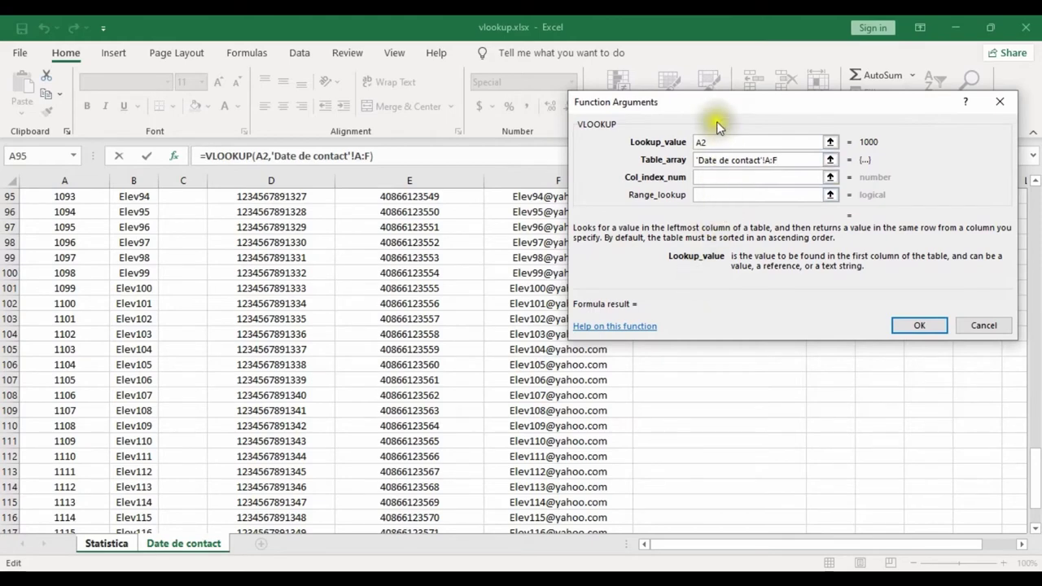
pyautogui.moveTo(714, 102); pyautogui.dragTo(764, 78)
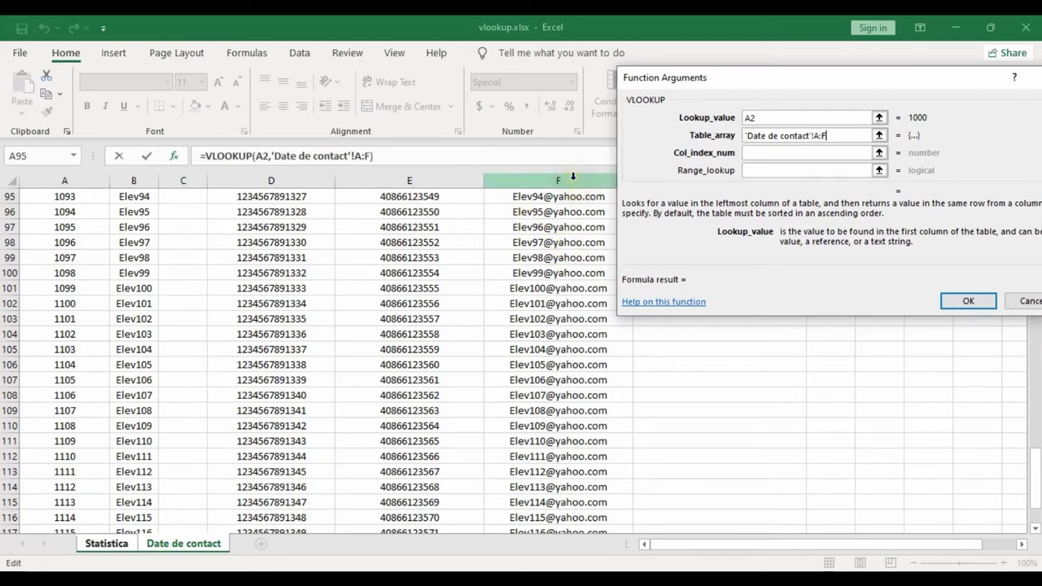
pyautogui.click(751, 153)
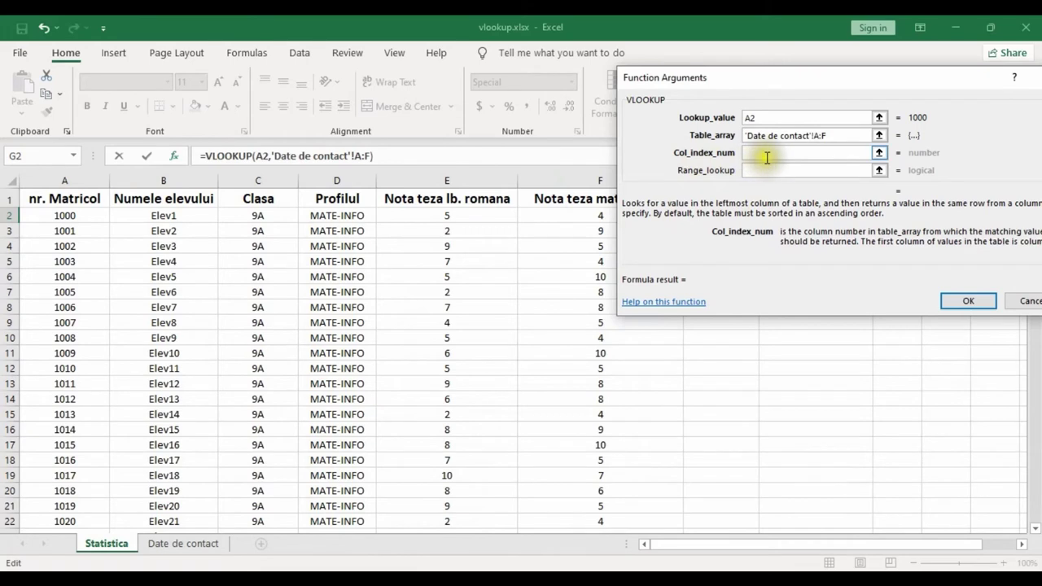
# Enter 6 as the VLOOKUP column index number.
pyautogui.write('6')
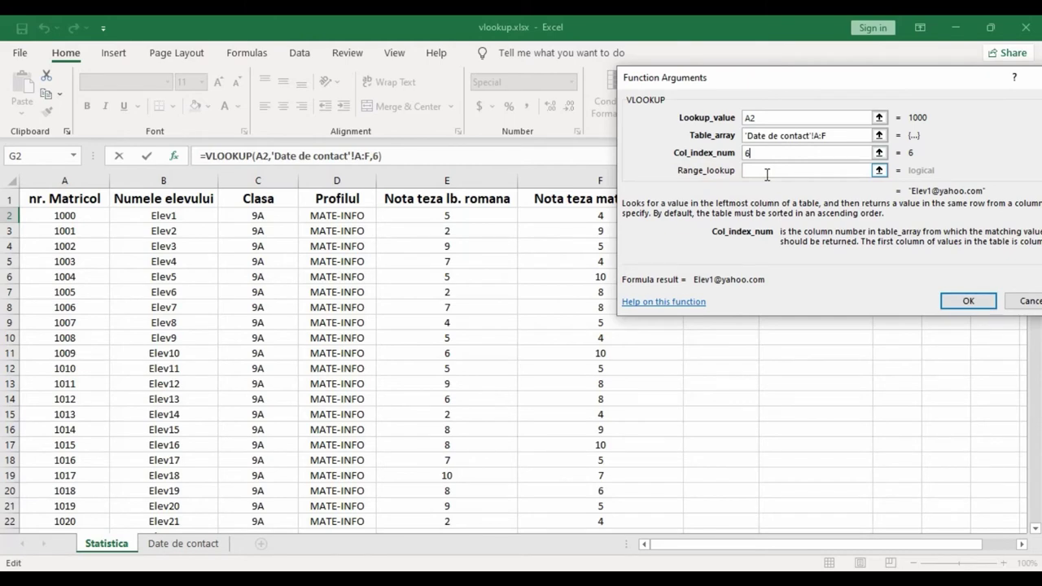
pyautogui.click(767, 173)
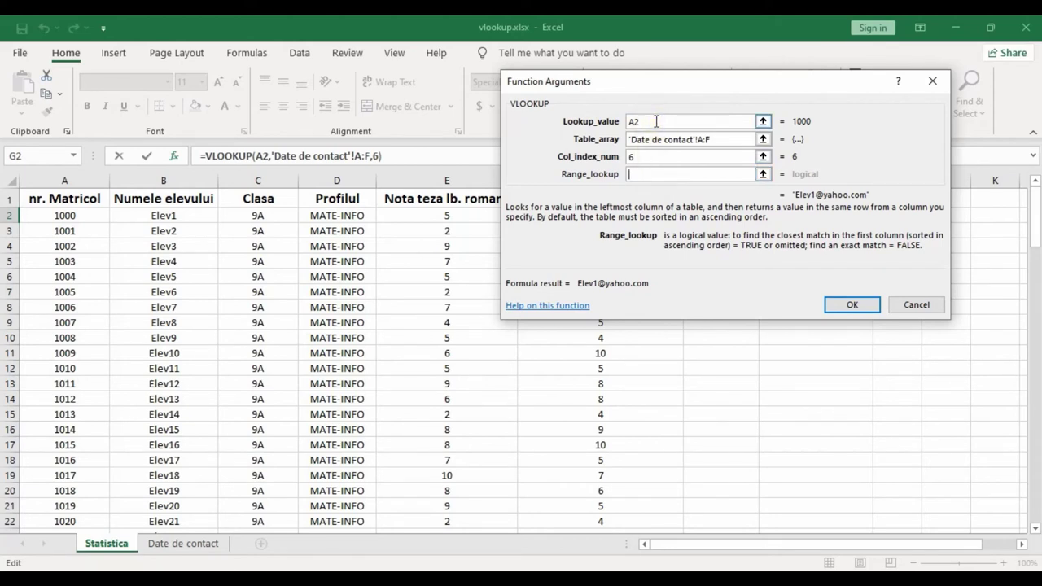
pyautogui.click(649, 173)
# Enter 0 for exact match, commit the formula, and widen column G.
pyautogui.write('0')
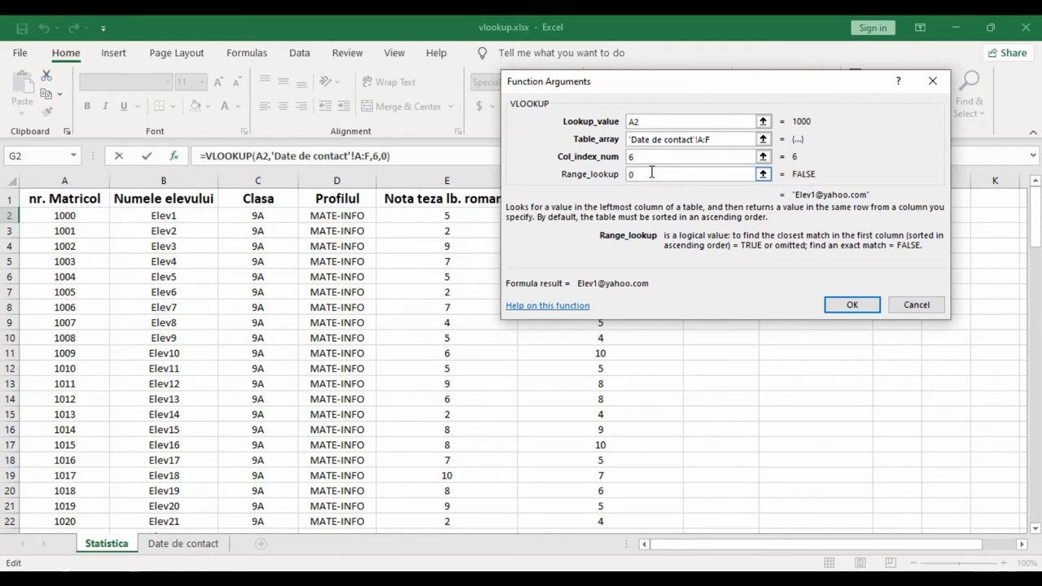
pyautogui.click(853, 304)
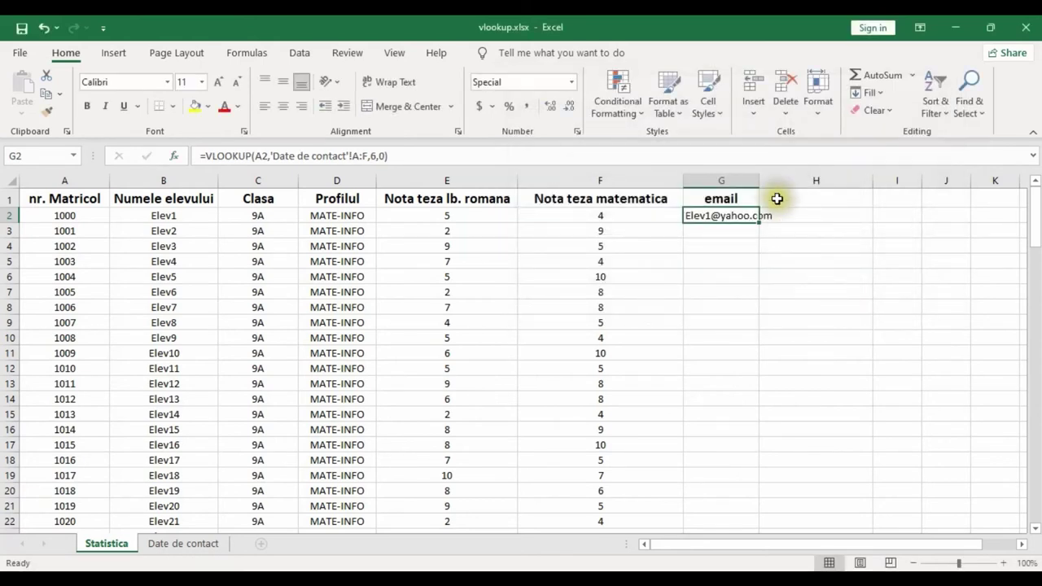
pyautogui.moveTo(759, 179); pyautogui.dragTo(808, 179)
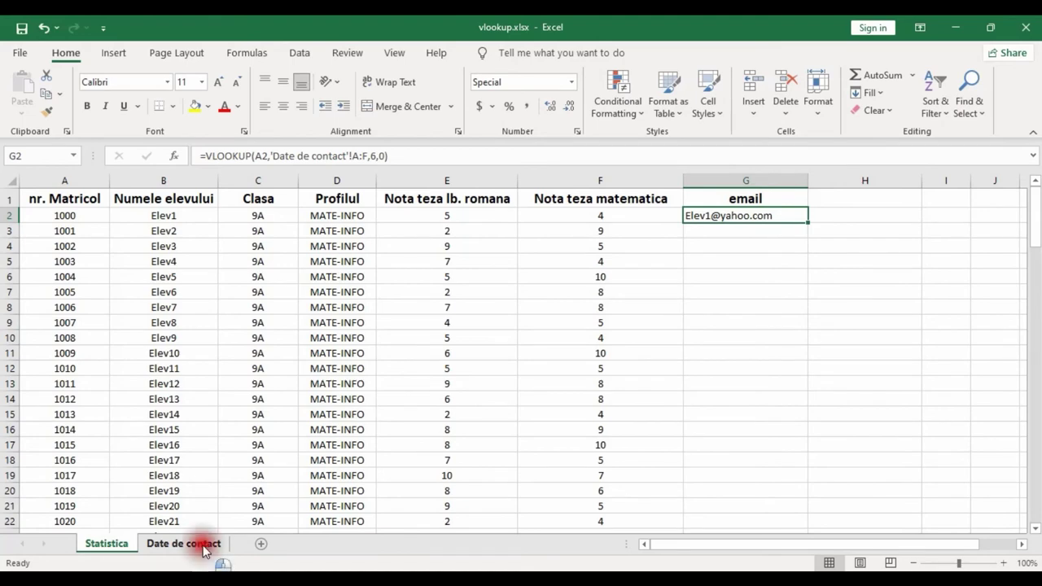
# Check G2's result against row 2 of Date de contact, then return to Statistica.
pyautogui.click(203, 544)
pyautogui.scroll(1, 206, 394)
pyautogui.scroll(12, 206, 394)
pyautogui.scroll(10, 206, 394)
pyautogui.scroll(6, 206, 394)
pyautogui.scroll(3, 206, 394)
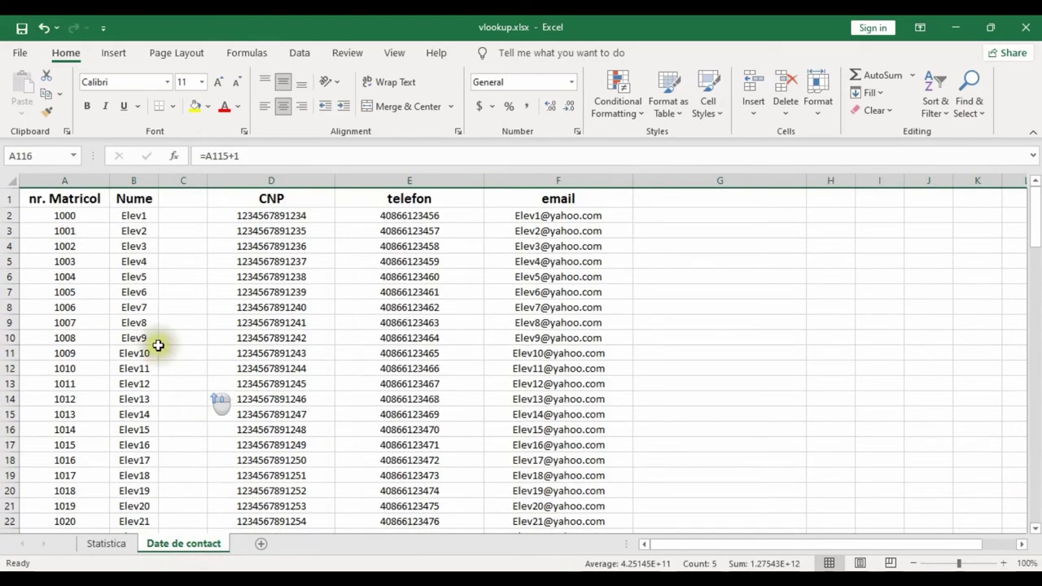
pyautogui.click(62, 215)
pyautogui.click(15, 215)
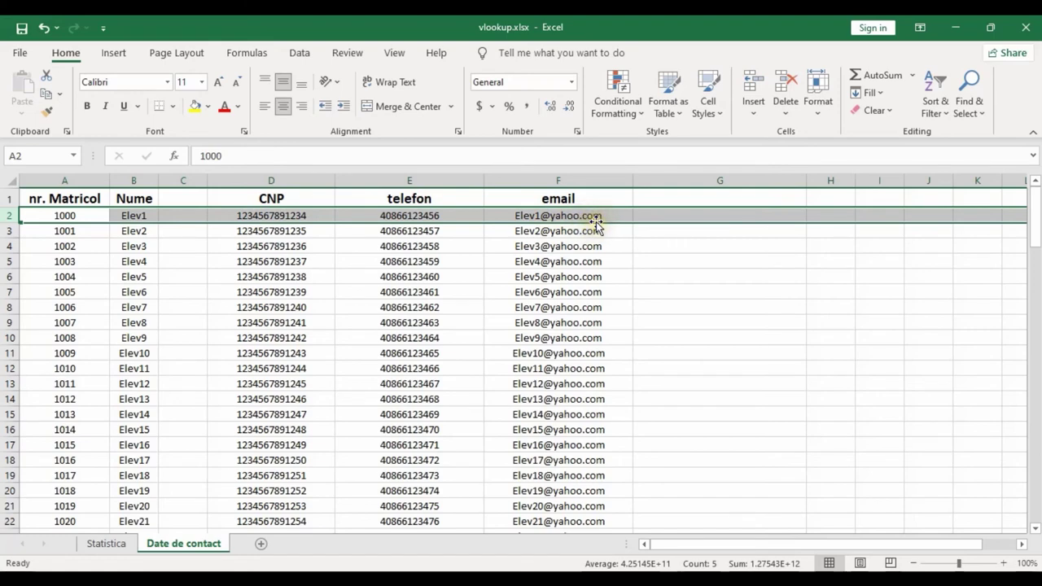
pyautogui.click(104, 544)
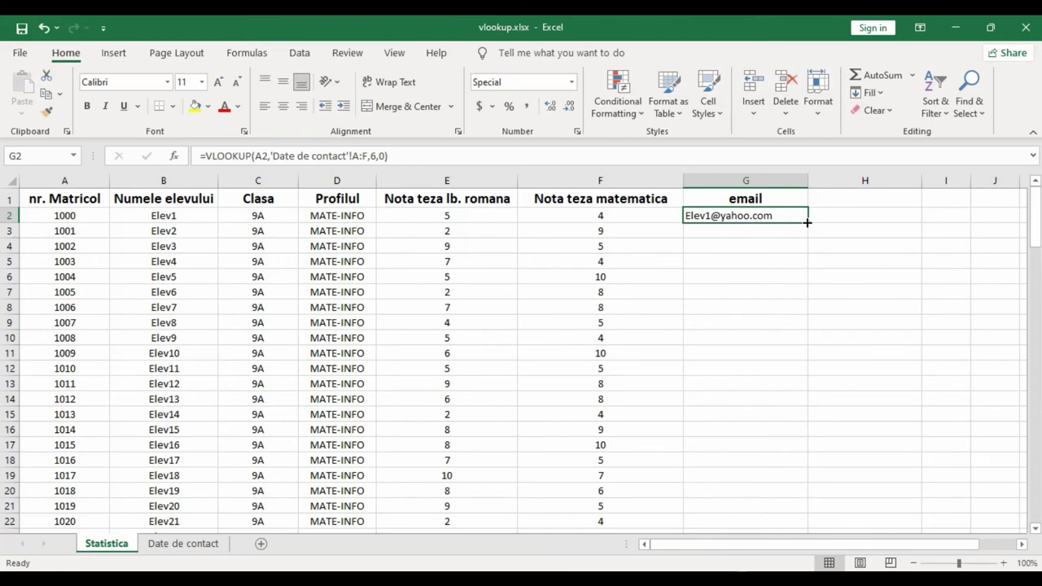
# Copy G2's VLOOKUP down the entire email column and review the filled addresses.
pyautogui.doubleClick(806, 222)
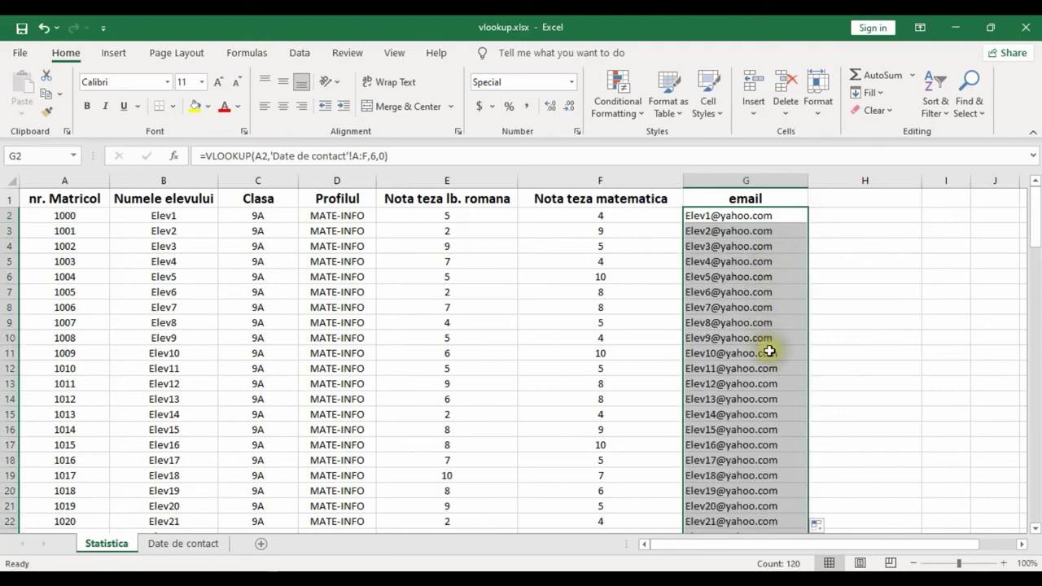
pyautogui.scroll(-3, 773, 381)
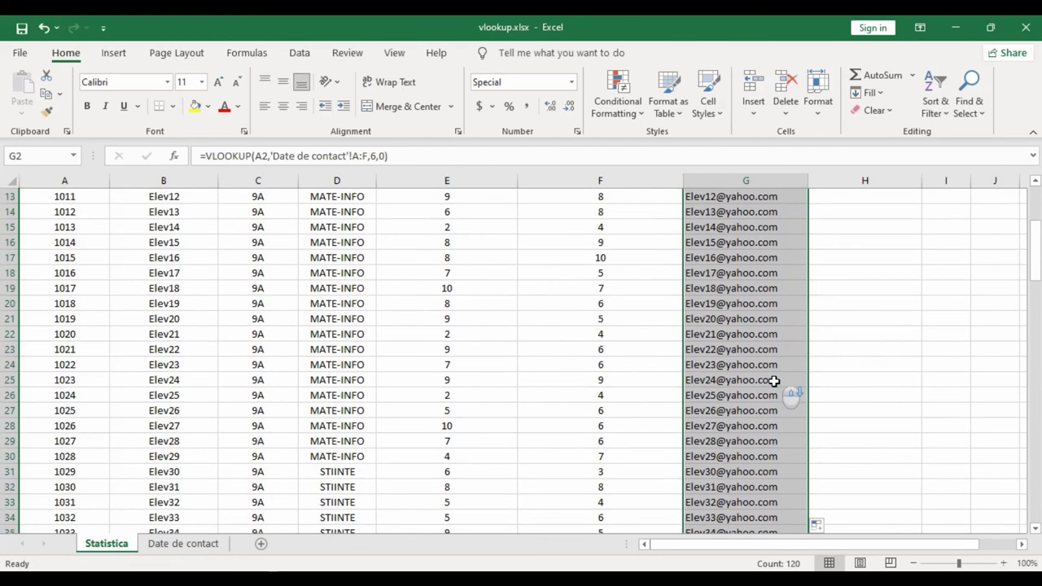
pyautogui.scroll(-4, 773, 381)
pyautogui.scroll(-4, 773, 381)
pyautogui.scroll(-3, 774, 381)
pyautogui.scroll(-2, 773, 380)
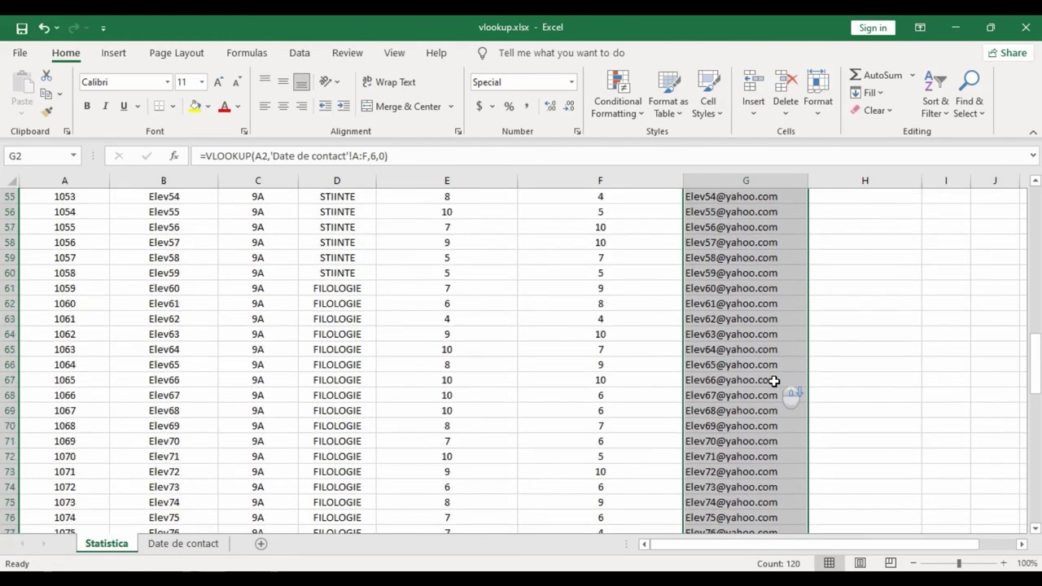
pyautogui.scroll(-4, 774, 381)
pyautogui.scroll(-2, 773, 381)
pyautogui.scroll(-2, 773, 381)
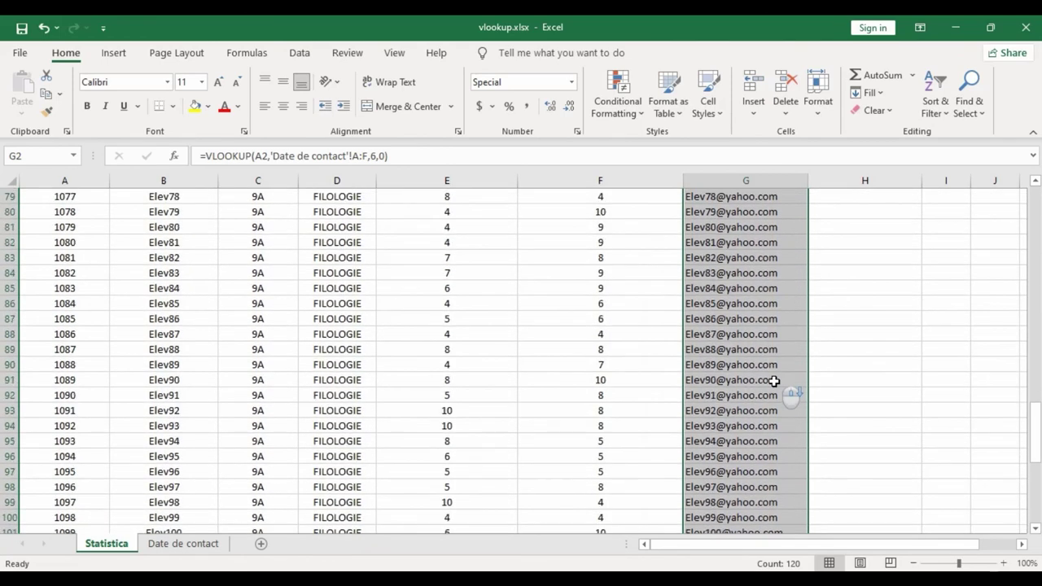
pyautogui.hotkey('shift', 'BackSpace')
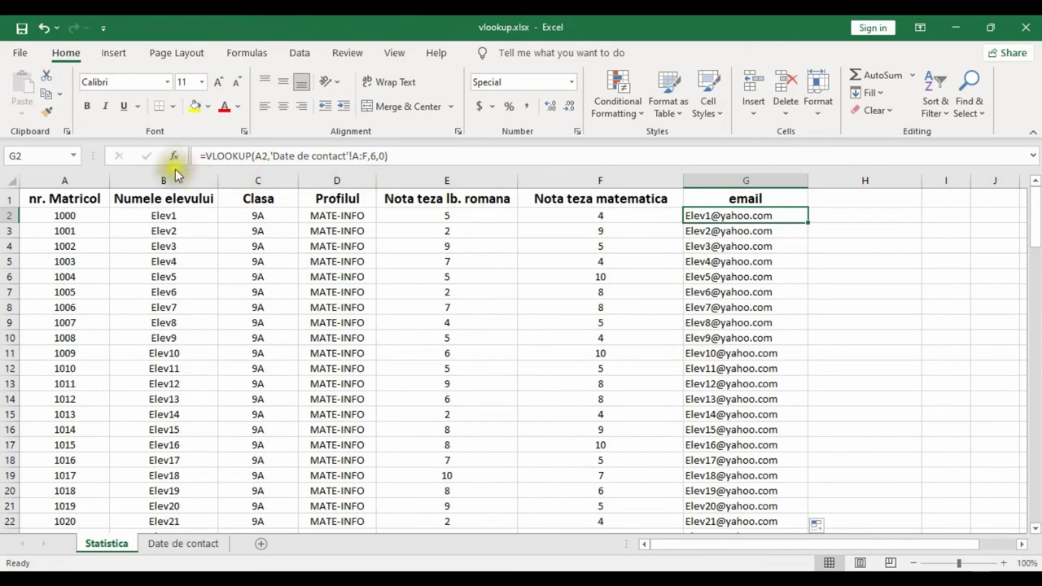
pyautogui.click(173, 155)
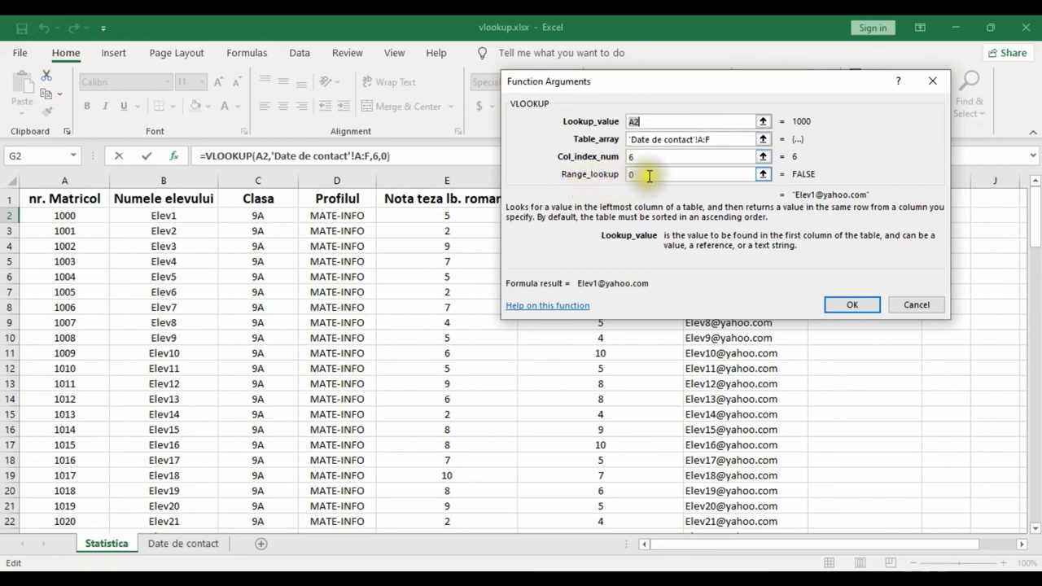
# Check that G2's VLOOKUP Range_lookup argument is 0 for an exact email match.
pyautogui.click(644, 175)
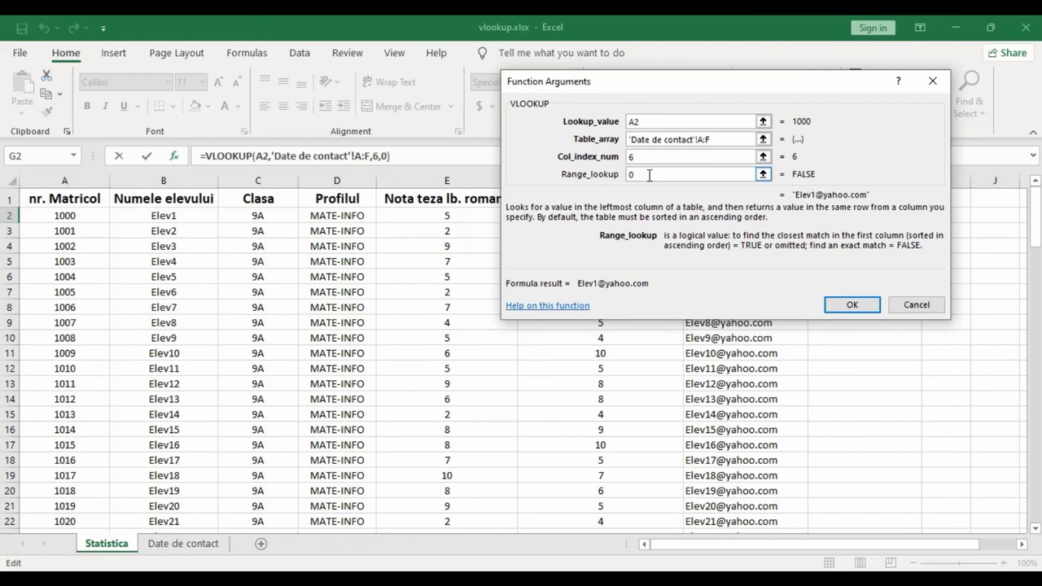